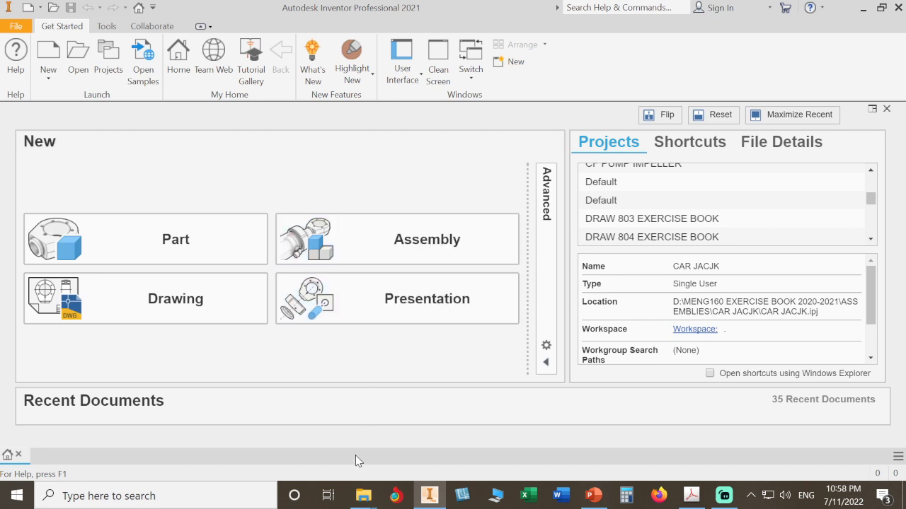
Switch to File Explorer, create a folder with the default name in INVENTOR 2021 TUTORIALS, and open the CASTER WHEEL folder.
{"action": "mouse_move", "coordinate": [362, 495]}
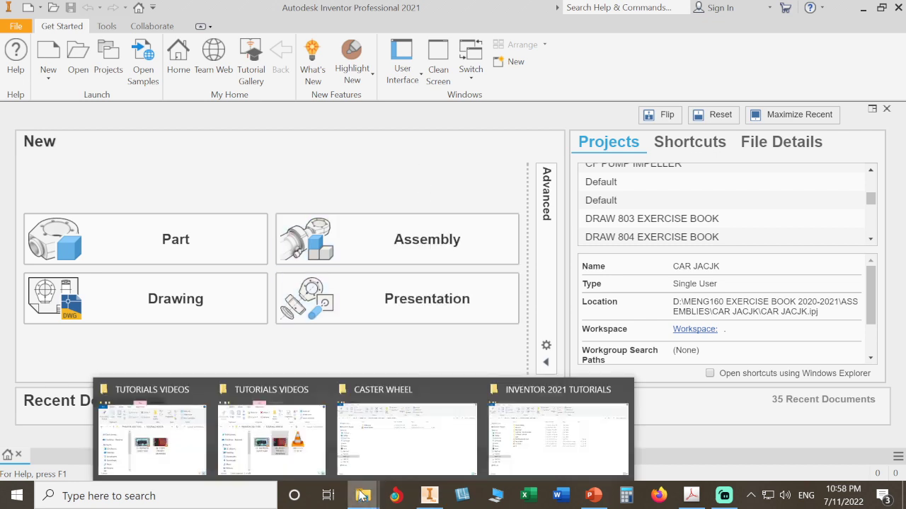
{"action": "left_click", "coordinate": [393, 457]}
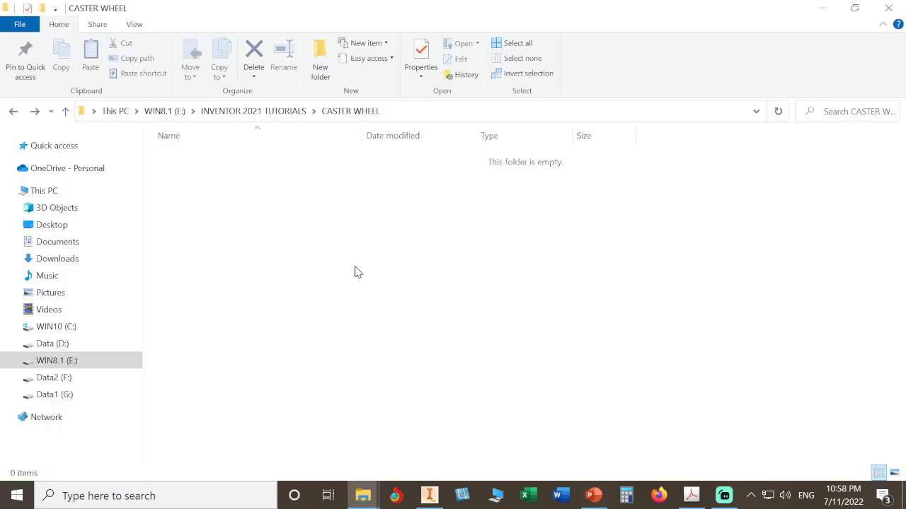
{"action": "left_click", "coordinate": [268, 113]}
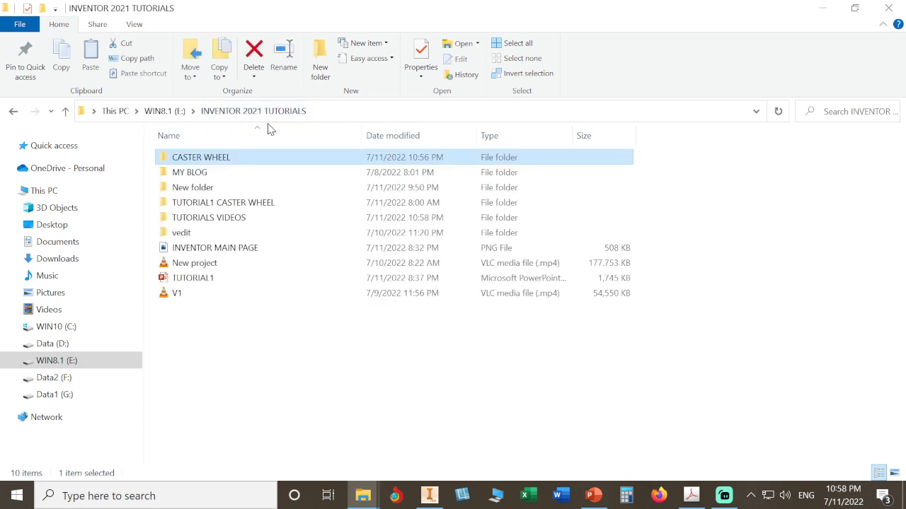
{"action": "left_click", "coordinate": [285, 347]}
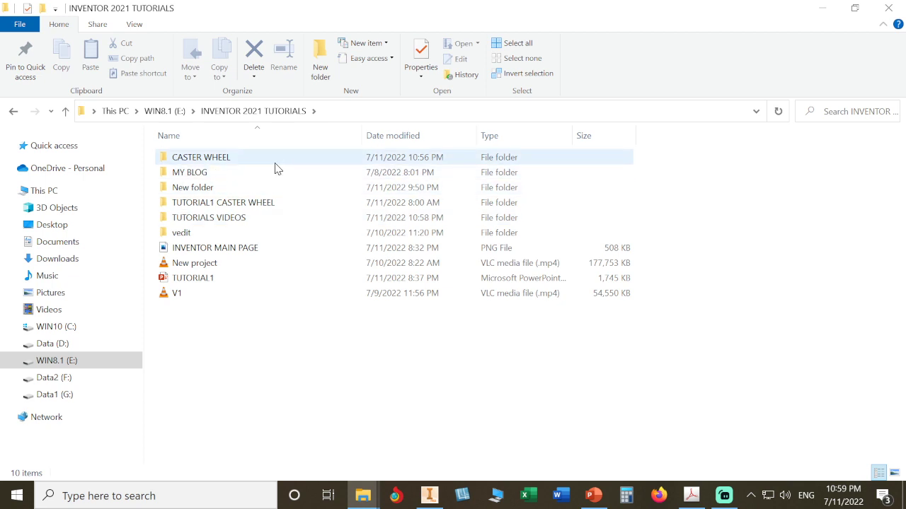
{"action": "right_click", "coordinate": [313, 368]}
{"action": "mouse_move", "coordinate": [342, 330]}
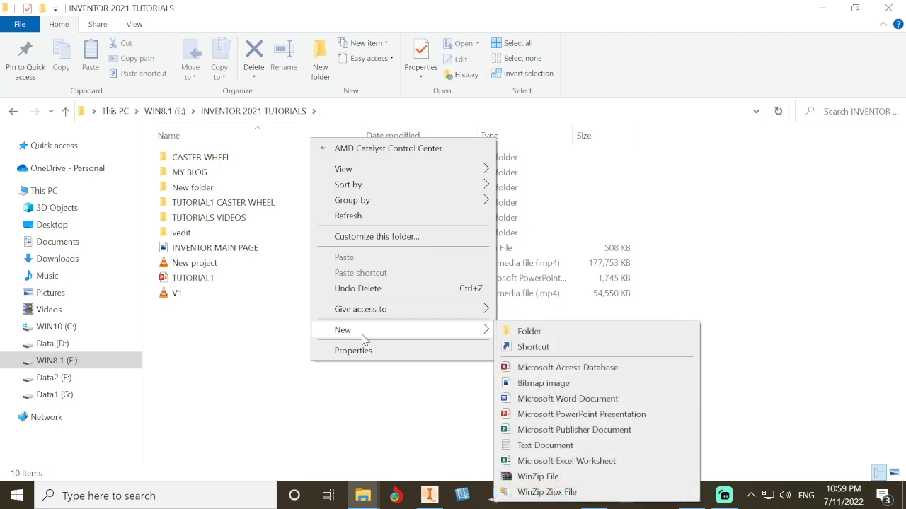
{"action": "left_click", "coordinate": [536, 338]}
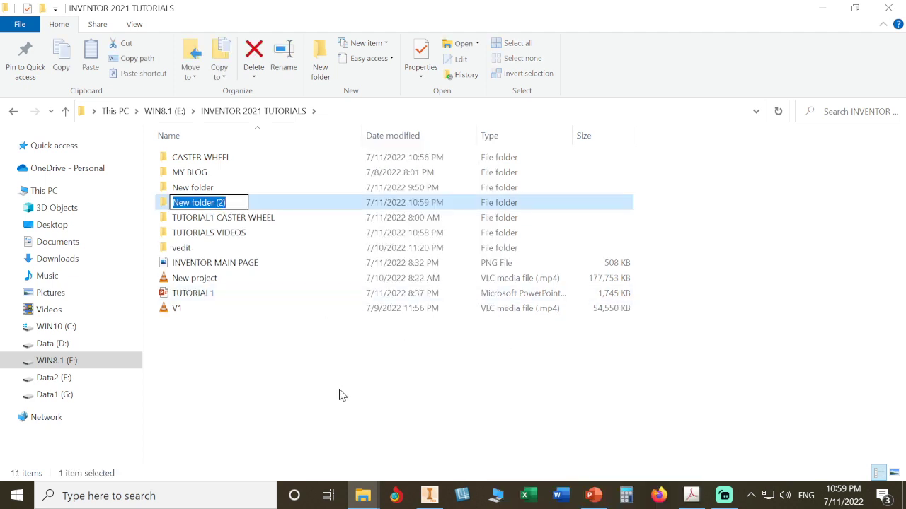
{"action": "key", "text": "Return"}
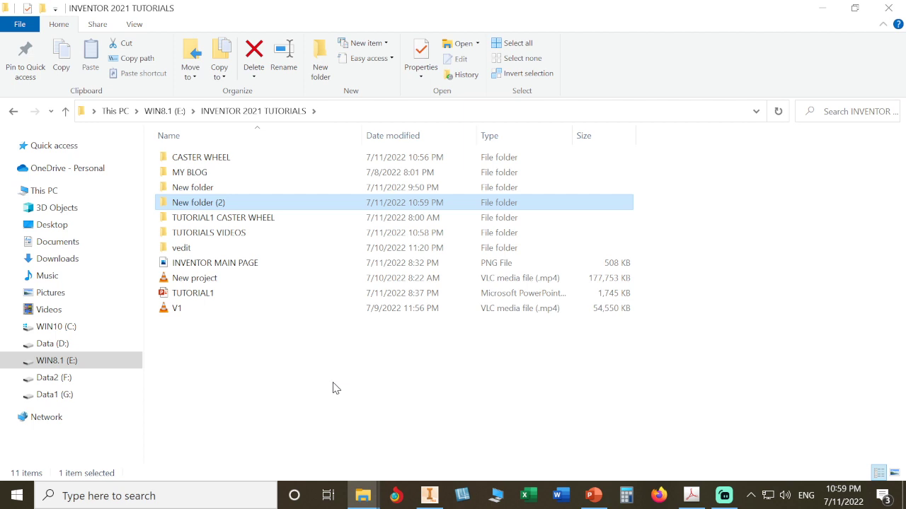
{"action": "double_click", "coordinate": [247, 158]}
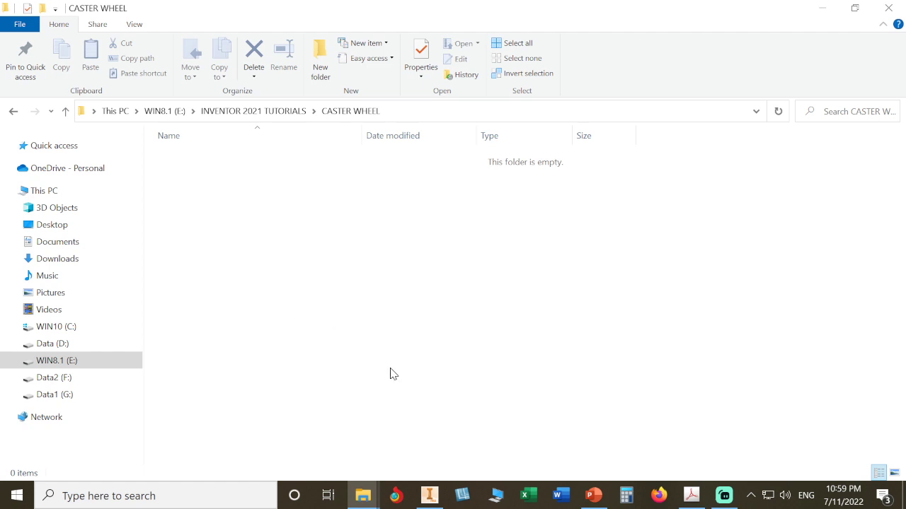
Switch back to Inventor and make the first Default project in the projects list active.
{"action": "left_click", "coordinate": [431, 497]}
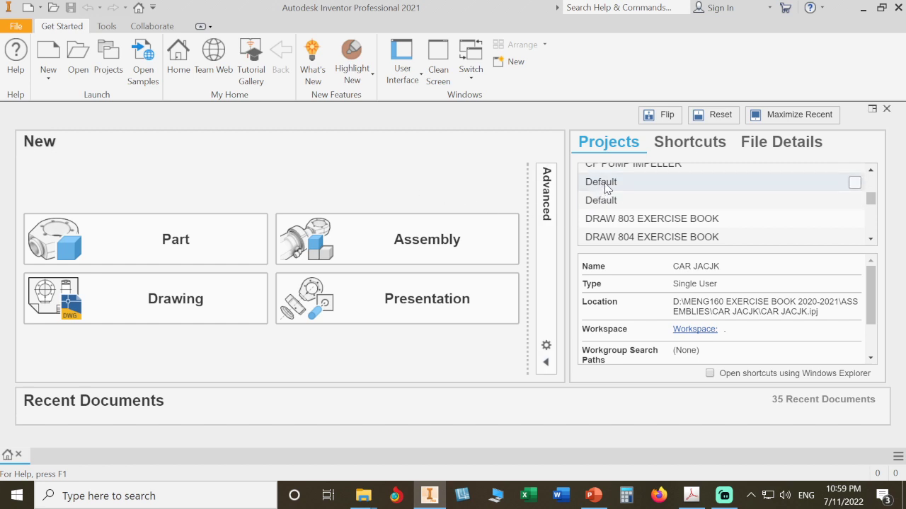
{"action": "left_click", "coordinate": [854, 184]}
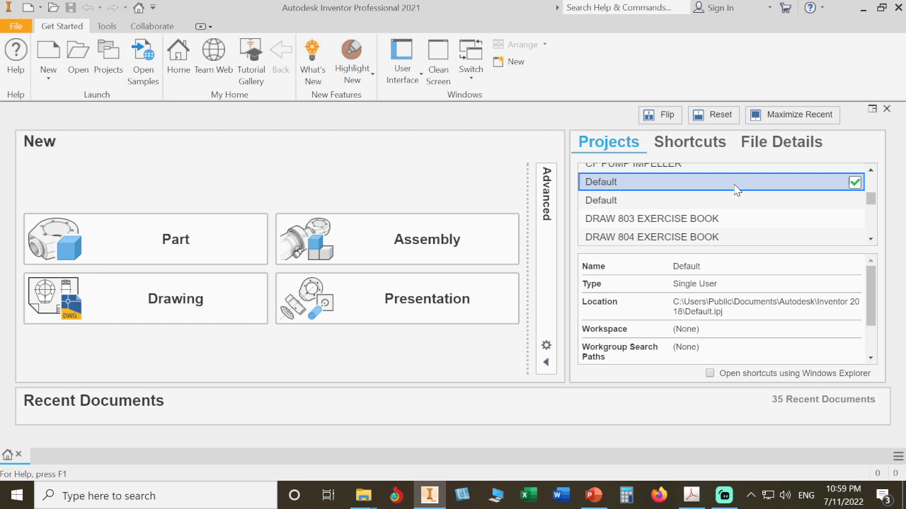
{"action": "mouse_move", "coordinate": [870, 199]}
{"action": "left_mouse_down"}
{"action": "mouse_move", "coordinate": [871, 230]}
{"action": "mouse_move", "coordinate": [881, 186]}
{"action": "mouse_move", "coordinate": [870, 227]}
{"action": "mouse_move", "coordinate": [872, 200]}
{"action": "left_mouse_up"}
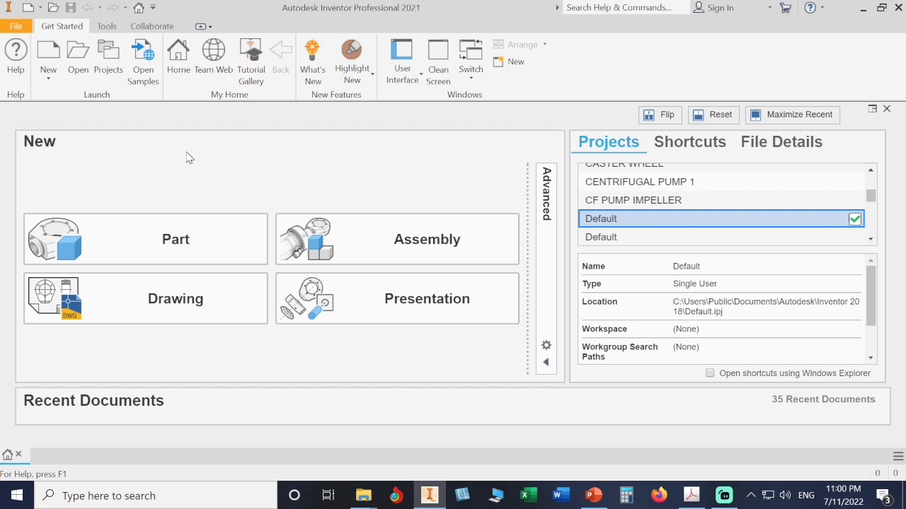
Start a new single-user project and name it CASTER WHEEL.
{"action": "left_click", "coordinate": [108, 61]}
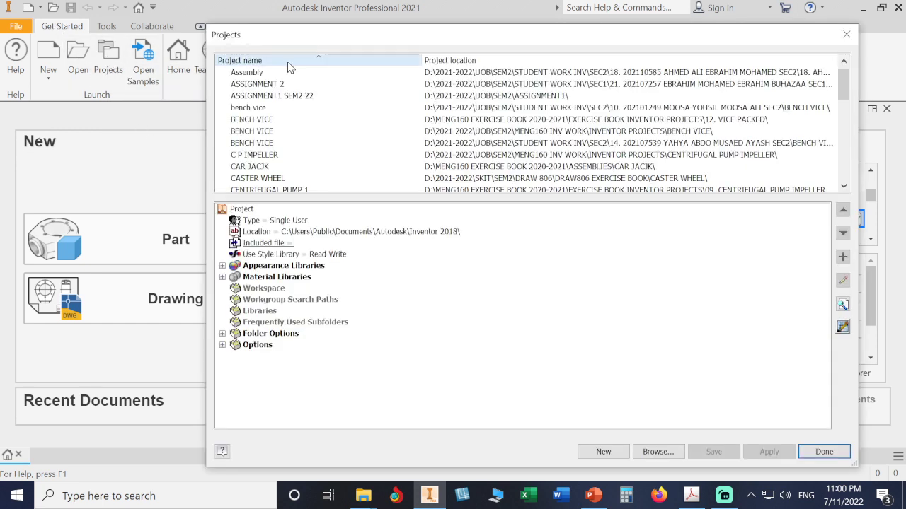
{"action": "scroll", "coordinate": [352, 128], "scroll_direction": "up", "scroll_amount": 1}
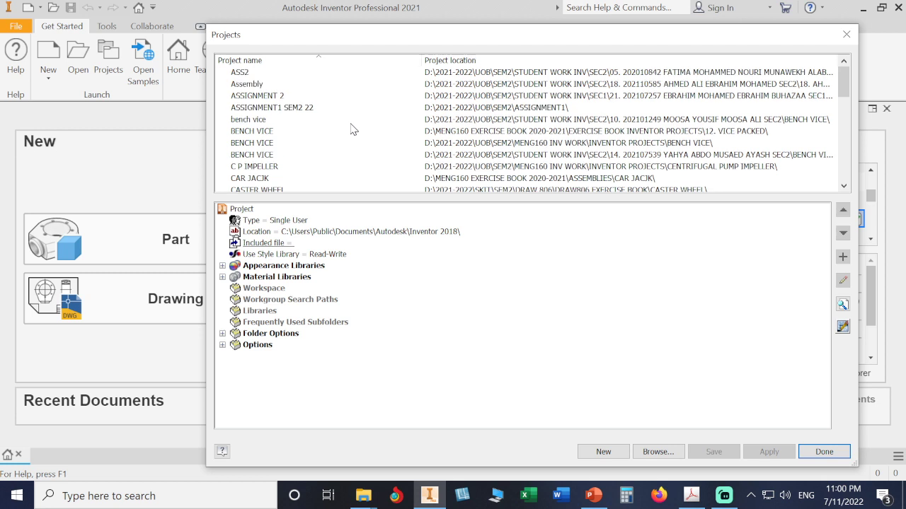
{"action": "scroll", "coordinate": [349, 128], "scroll_direction": "down", "scroll_amount": 3}
{"action": "left_click", "coordinate": [349, 130]}
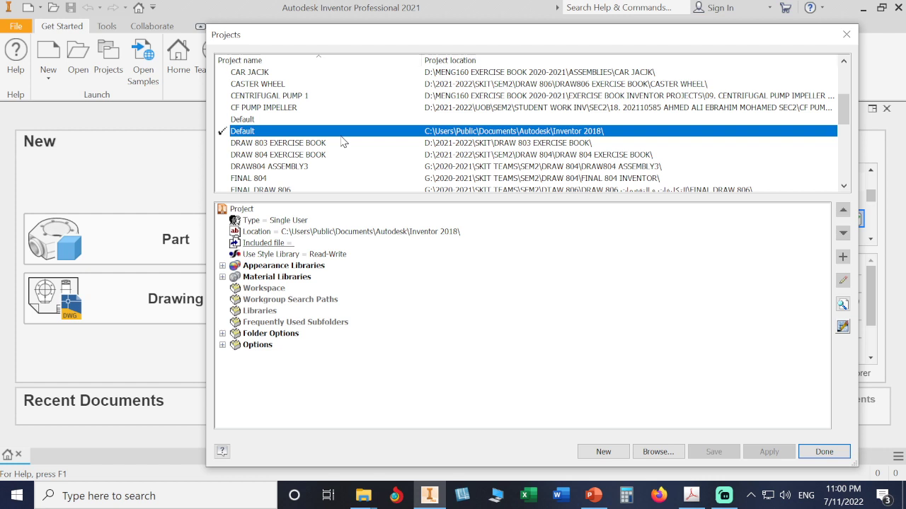
{"action": "left_click", "coordinate": [601, 451]}
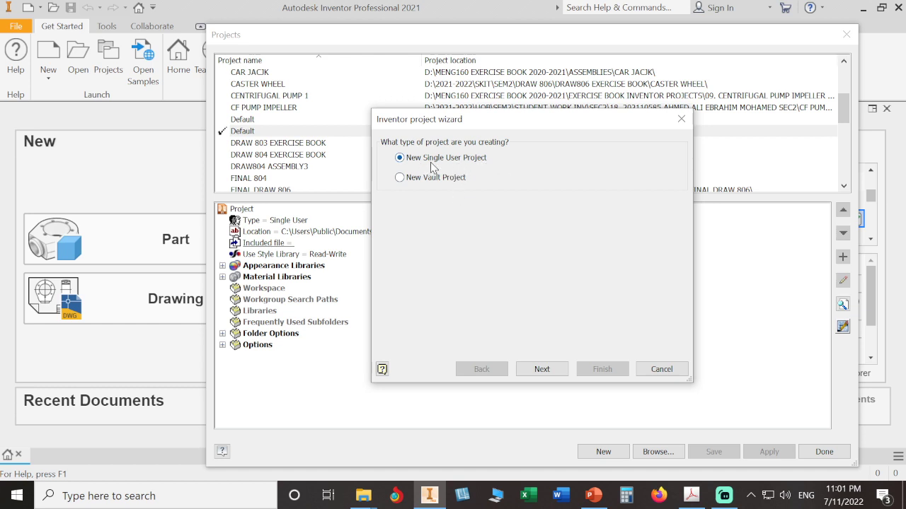
{"action": "left_click", "coordinate": [540, 369]}
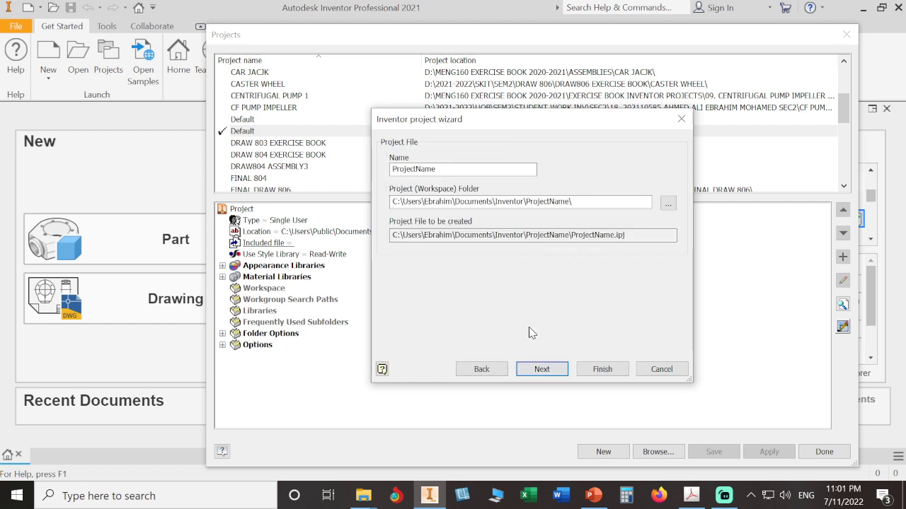
{"action": "double_click", "coordinate": [419, 169]}
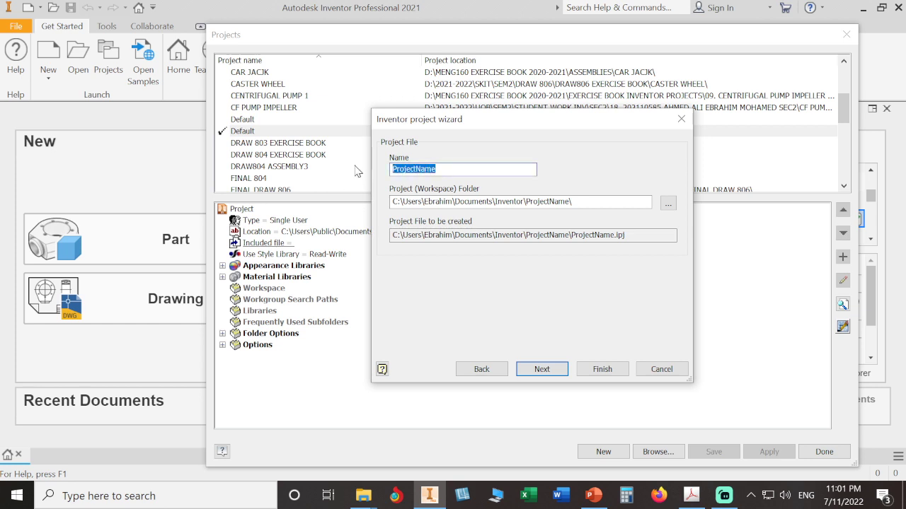
{"action": "type", "text": "CAST"}
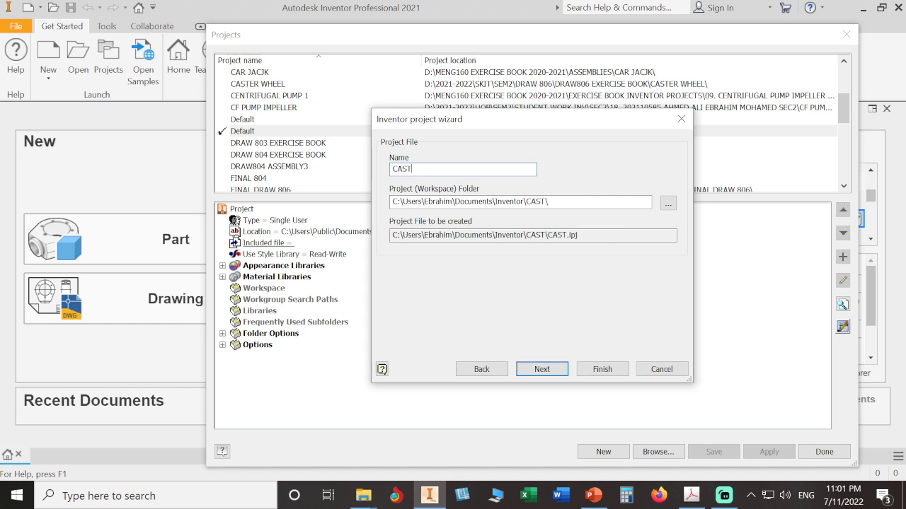
{"action": "type", "text": "ER WHEEL"}
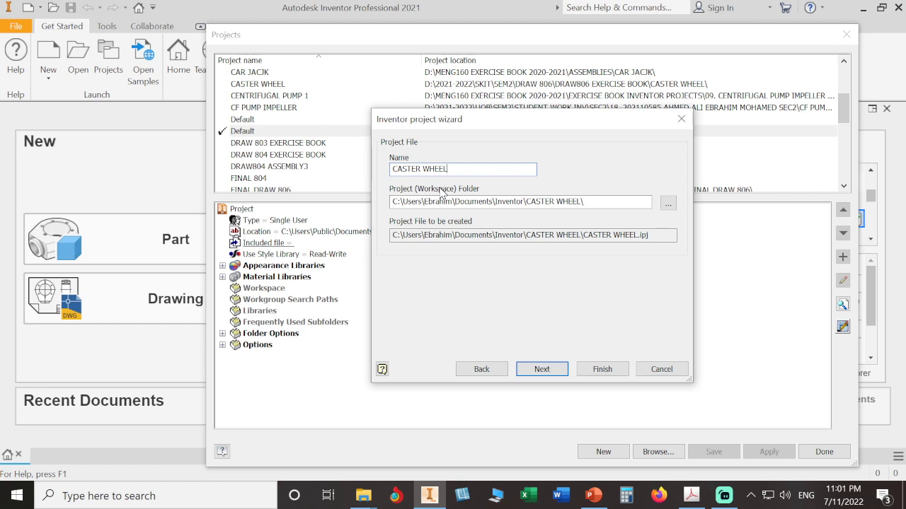
Set the project's workspace folder to E:\INVENTOR 2021 TUTORIALS\CASTER WHEEL and finish creating the project.
{"action": "left_click", "coordinate": [668, 205]}
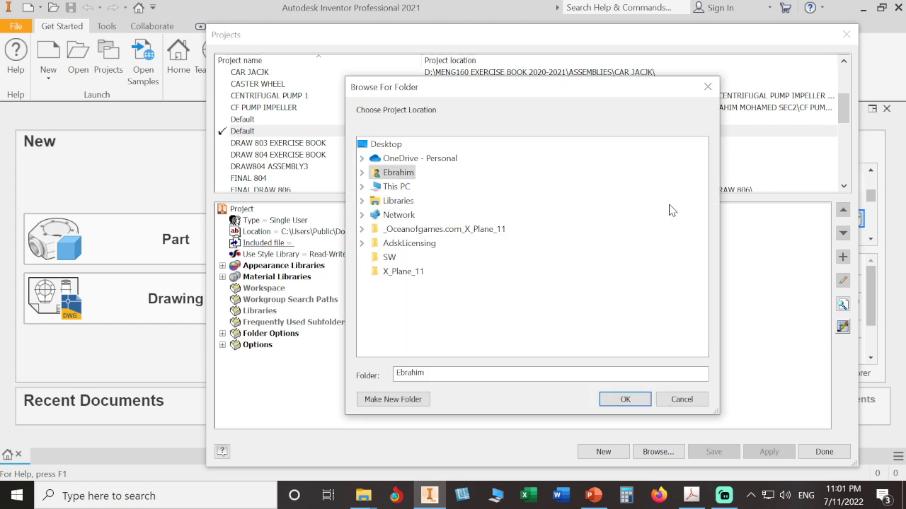
{"action": "left_click", "coordinate": [362, 186]}
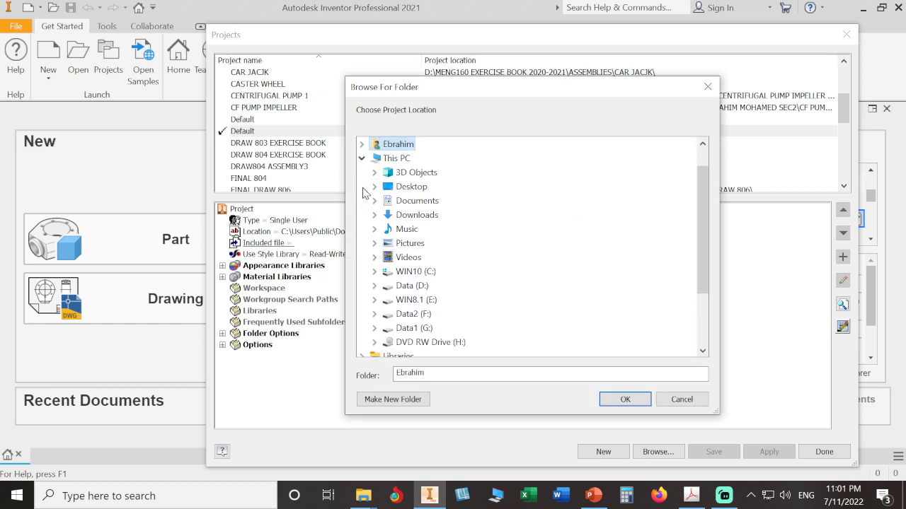
{"action": "left_click", "coordinate": [375, 297]}
{"action": "double_click", "coordinate": [426, 245]}
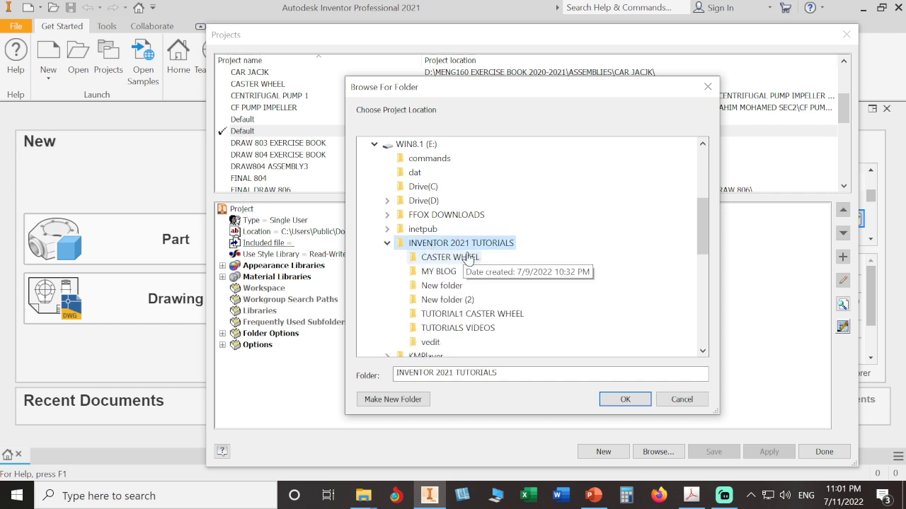
{"action": "left_click", "coordinate": [468, 259]}
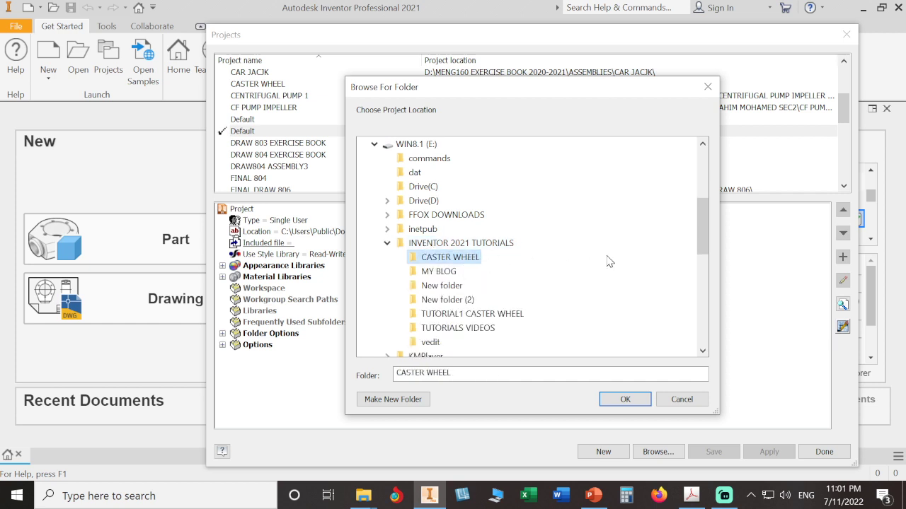
{"action": "left_click", "coordinate": [627, 398]}
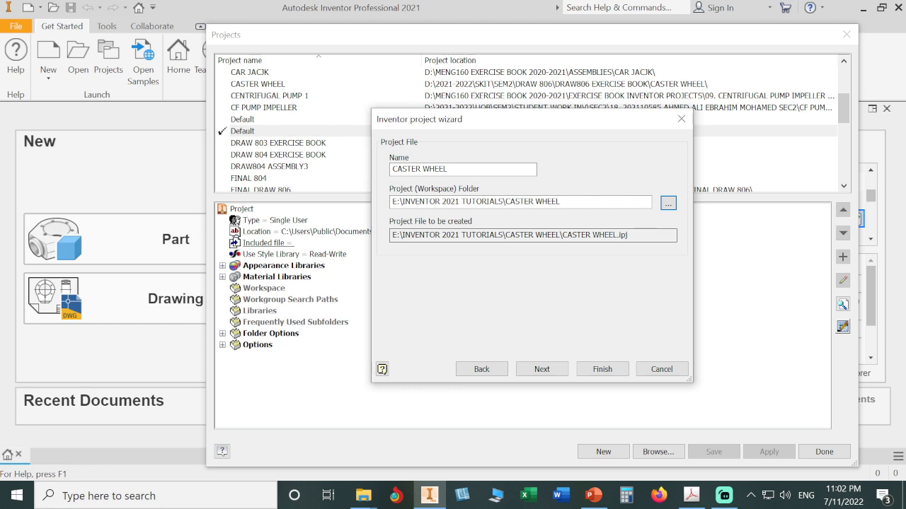
{"action": "left_click", "coordinate": [603, 369]}
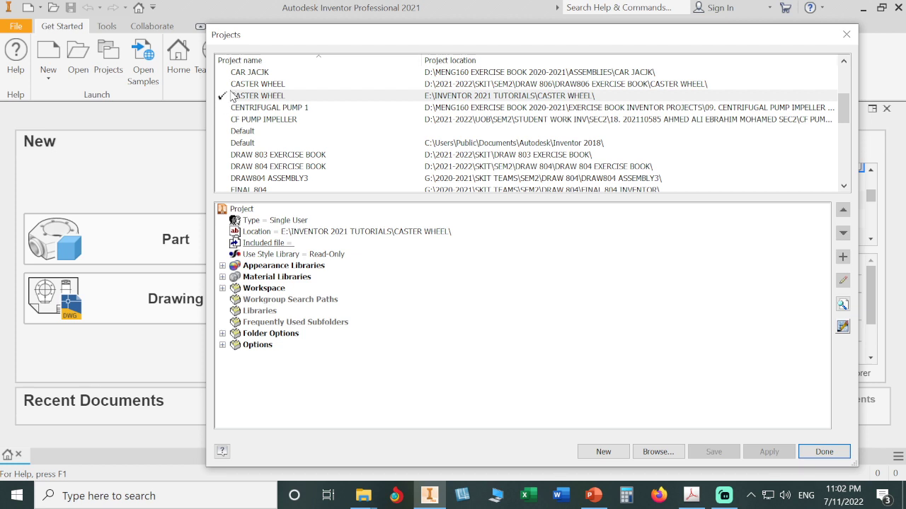
Make the Default project without a location active and remove the CENTRIFUGAL PUMP 1 project from the projects list.
{"action": "double_click", "coordinate": [244, 133]}
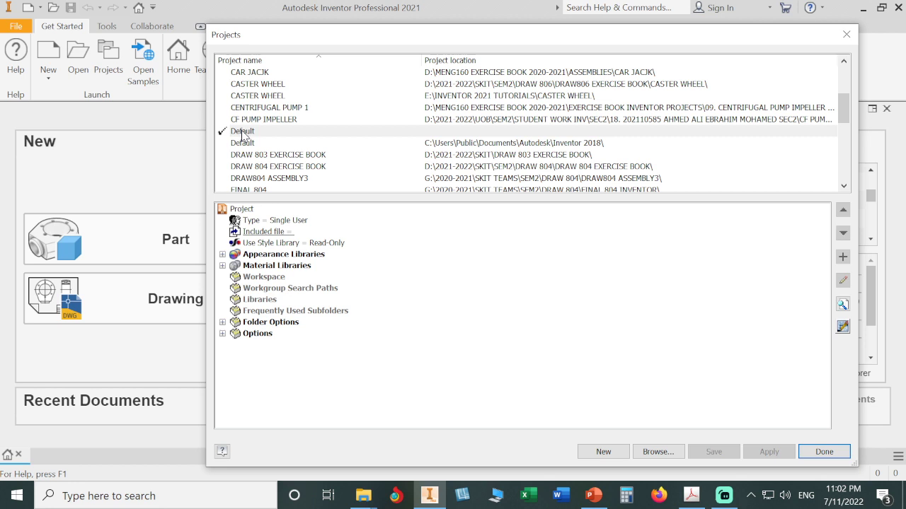
{"action": "left_click", "coordinate": [273, 108]}
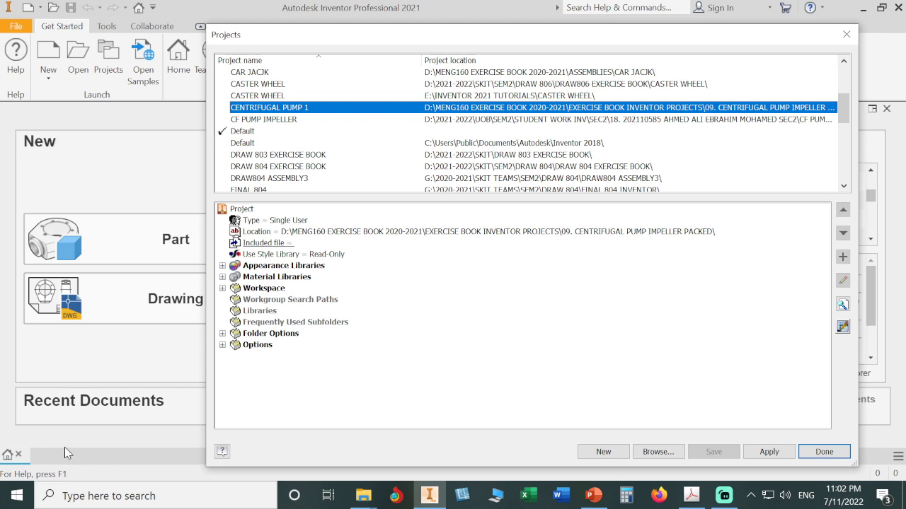
{"action": "right_click", "coordinate": [273, 109]}
{"action": "left_click", "coordinate": [285, 158]}
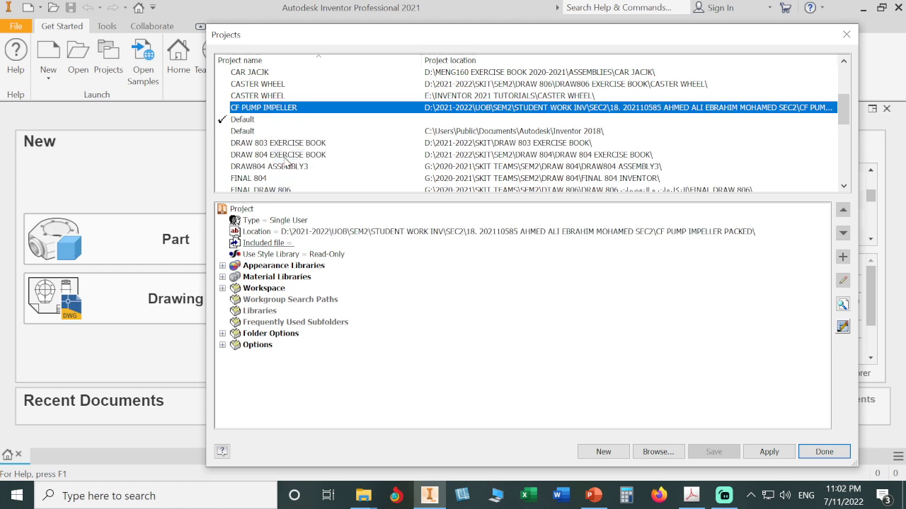
Make the CASTER WHEEL project stored in E:\INVENTOR 2021 TUTORIALS active and finish managing projects.
{"action": "double_click", "coordinate": [279, 96]}
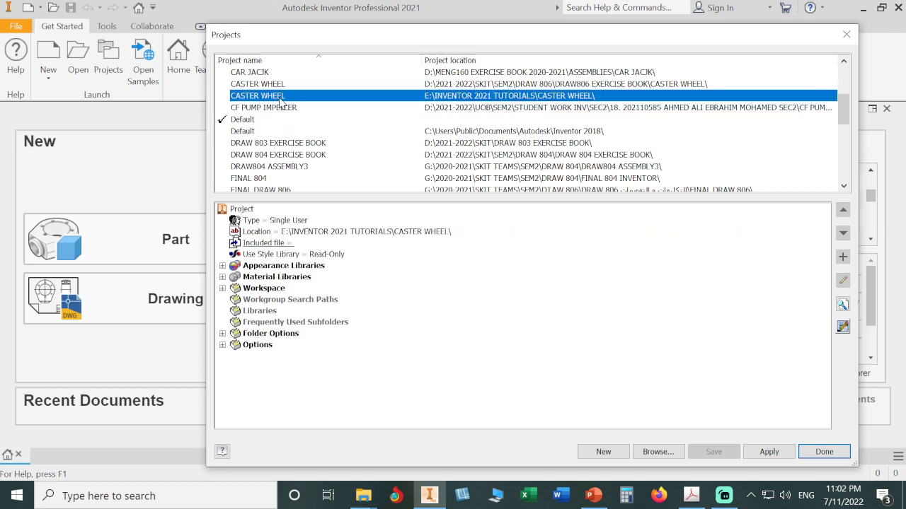
{"action": "left_click", "coordinate": [824, 451]}
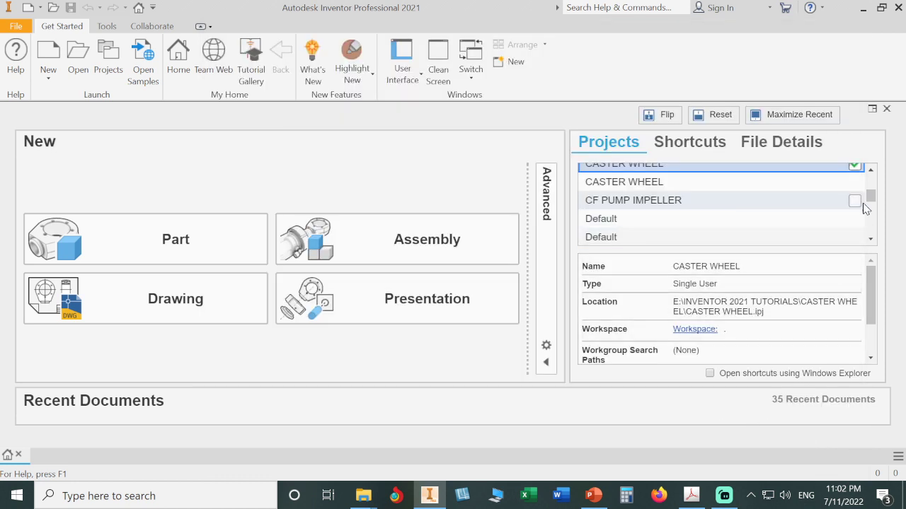
{"action": "left_click_drag", "start_coordinate": [869, 198], "coordinate": [871, 193]}
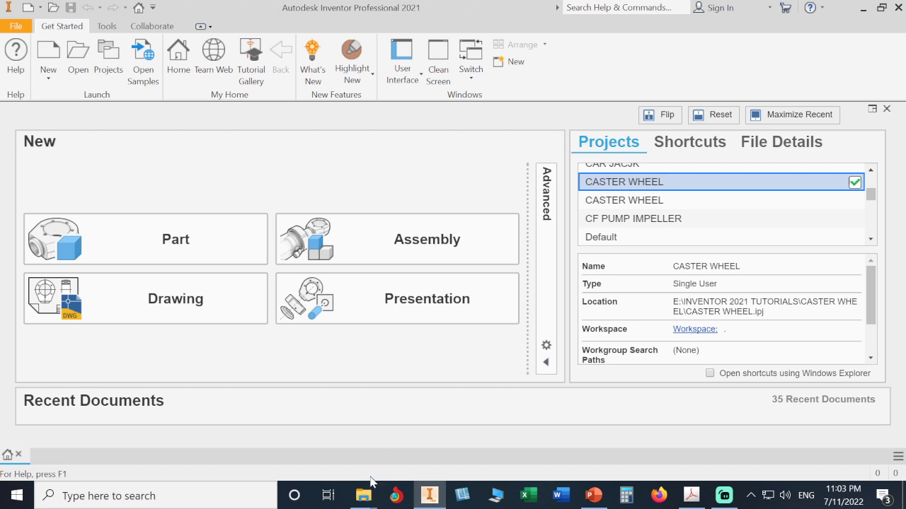
Switch to File Explorer and examine the CASTER WHEEL folder's contents, including its OldVersions subfolder and the project file.
{"action": "mouse_move", "coordinate": [369, 500]}
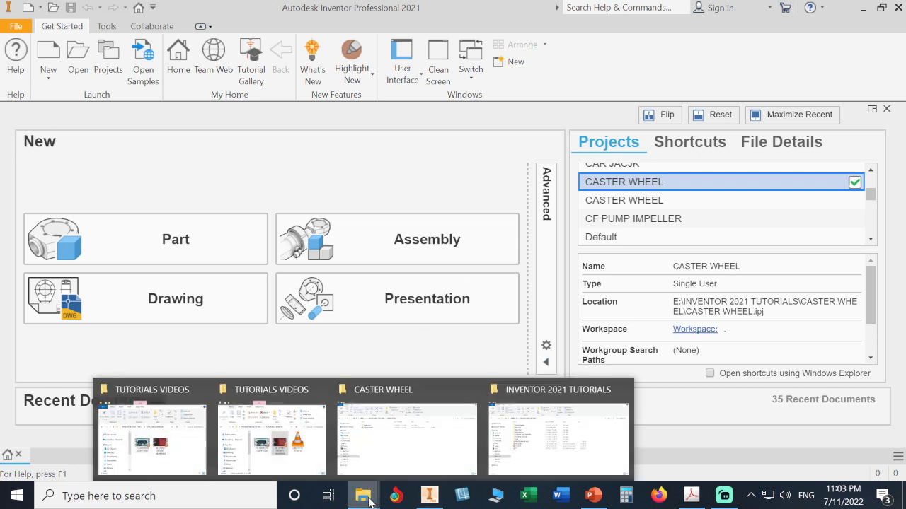
{"action": "left_click", "coordinate": [399, 456]}
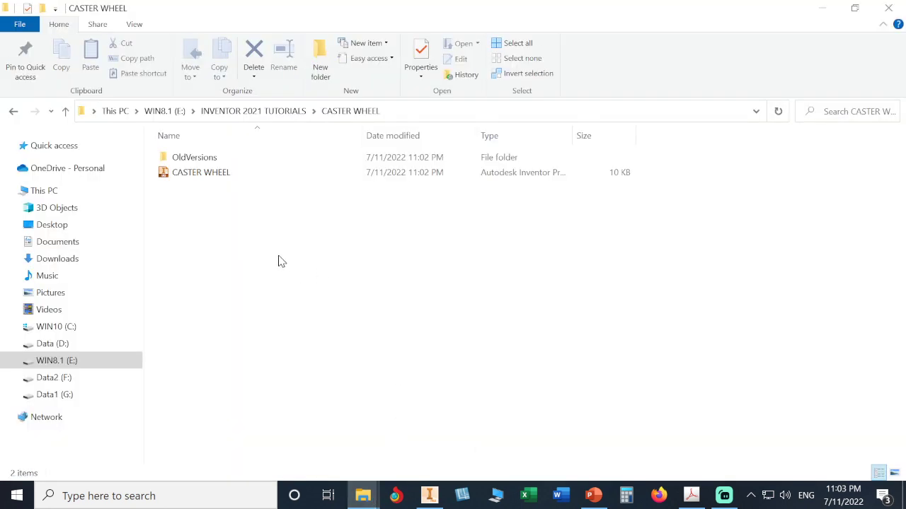
{"action": "double_click", "coordinate": [211, 158]}
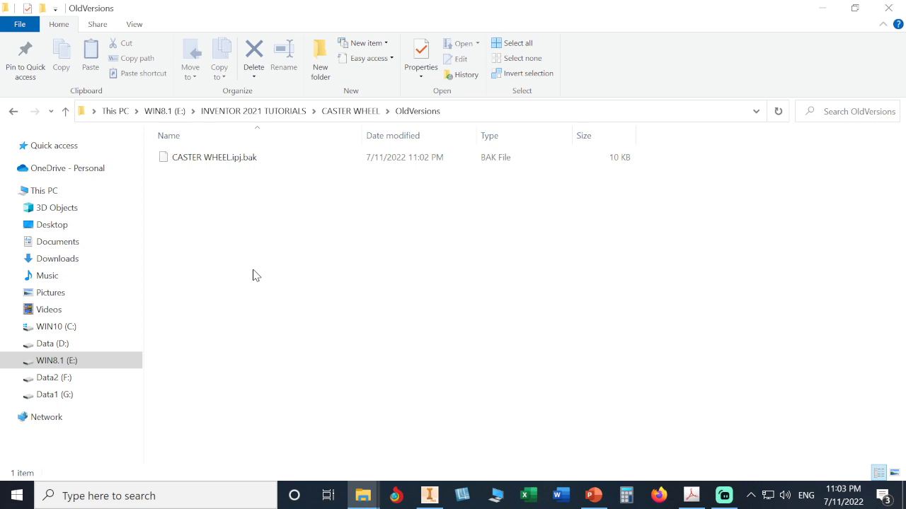
{"action": "left_click", "coordinate": [349, 113]}
{"action": "left_click", "coordinate": [291, 232]}
{"action": "left_click", "coordinate": [233, 176]}
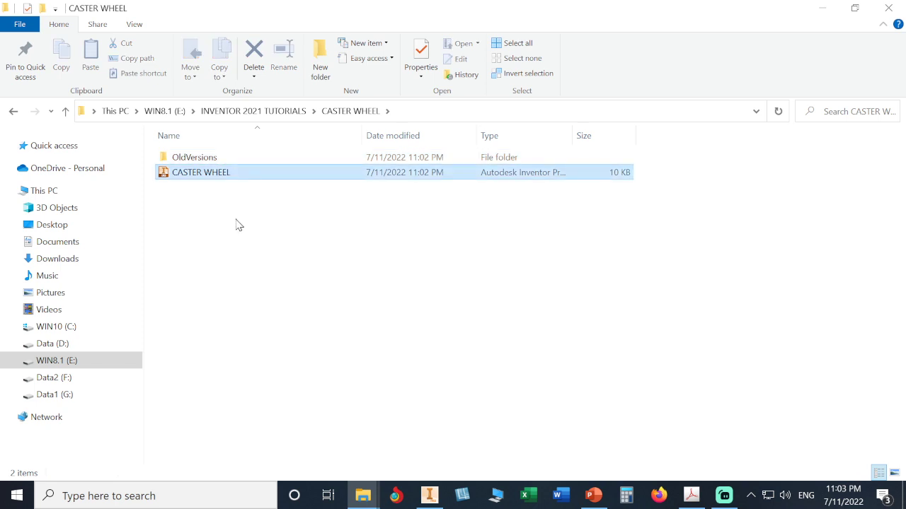
Deselect the project file and widen the Type column so the full file type names are readable.
{"action": "left_click", "coordinate": [246, 262]}
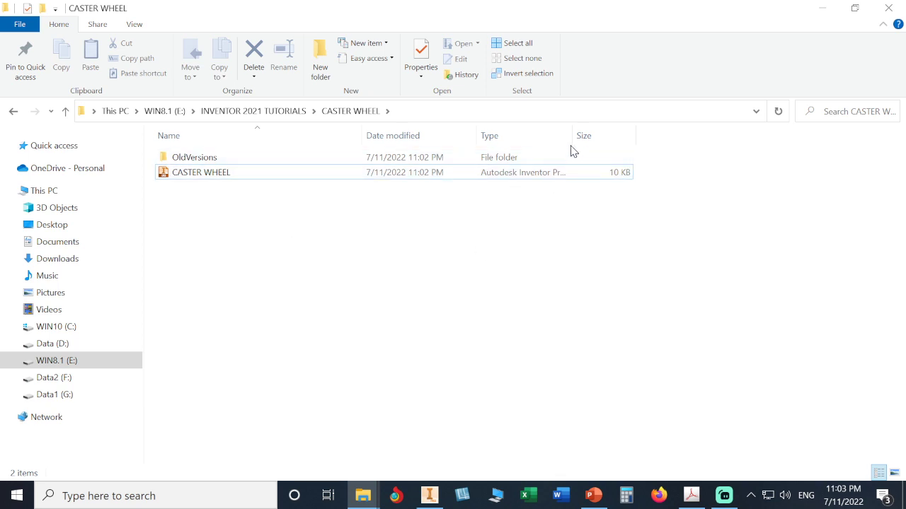
{"action": "left_click_drag", "start_coordinate": [571, 137], "coordinate": [653, 136]}
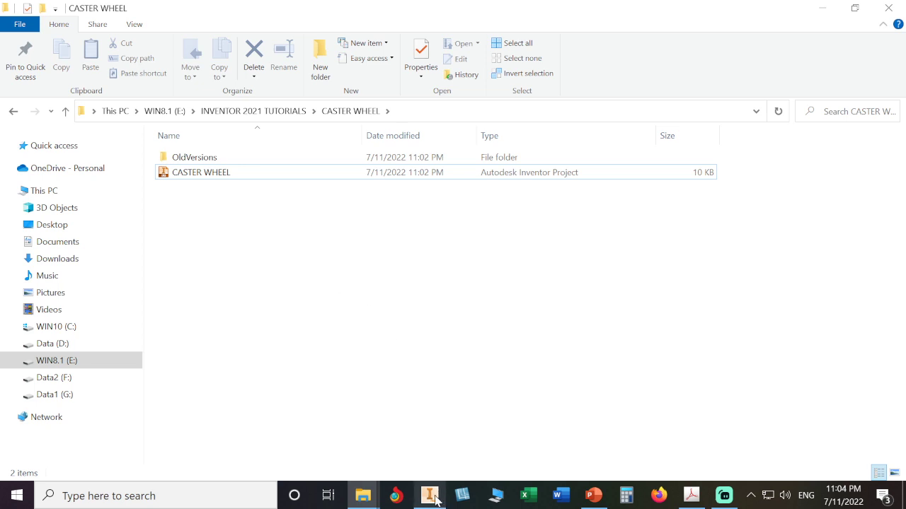
Minimize the folder window to return to Inventor, and close Inventor.
{"action": "mouse_move", "coordinate": [436, 500]}
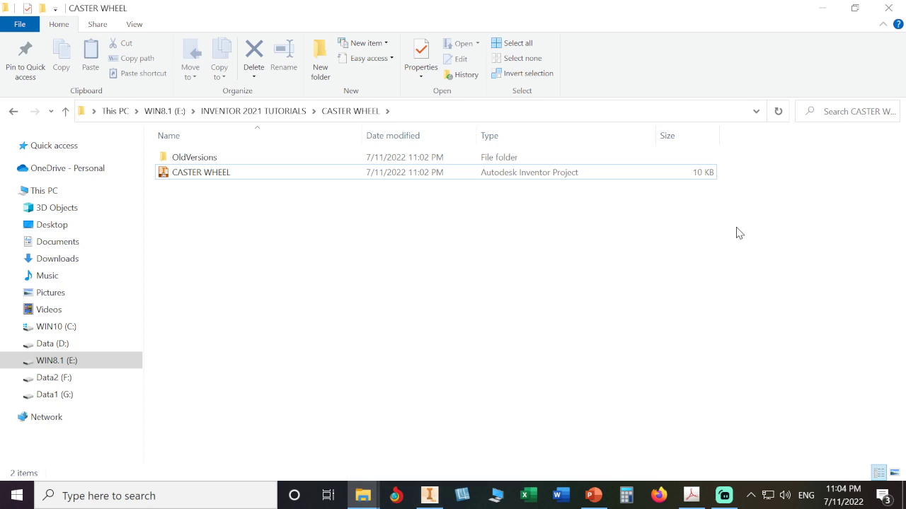
{"action": "left_click", "coordinate": [820, 10]}
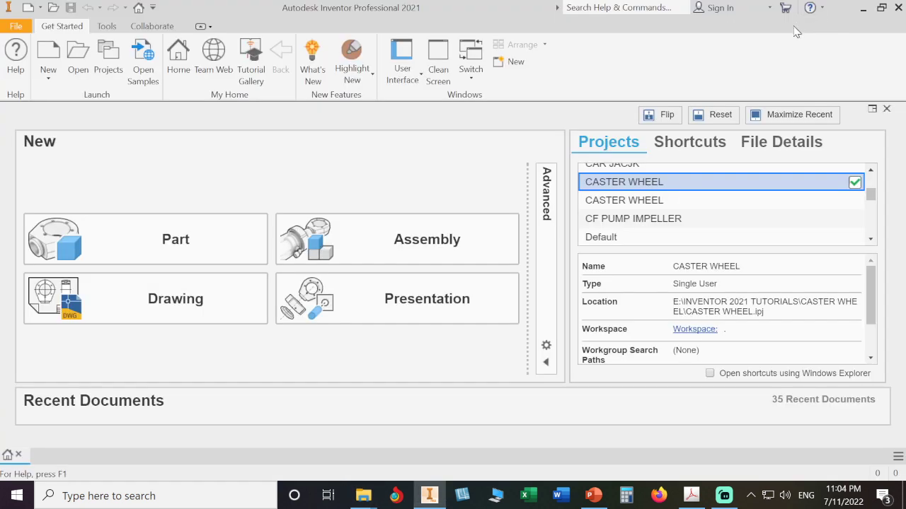
{"action": "left_click", "coordinate": [900, 9]}
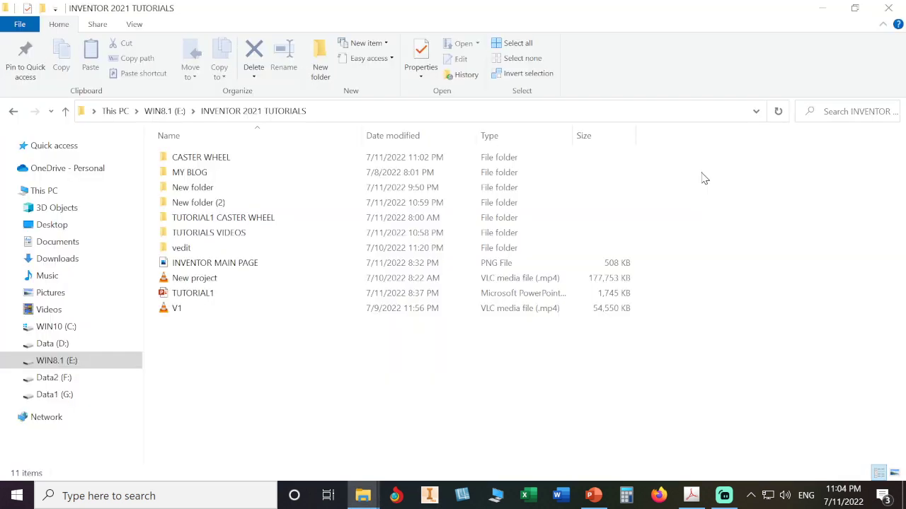
Switch to the CASTER WHEEL folder in File Explorer and launch Inventor by opening the CASTER WHEEL project file.
{"action": "mouse_move", "coordinate": [363, 497]}
{"action": "left_click", "coordinate": [400, 461]}
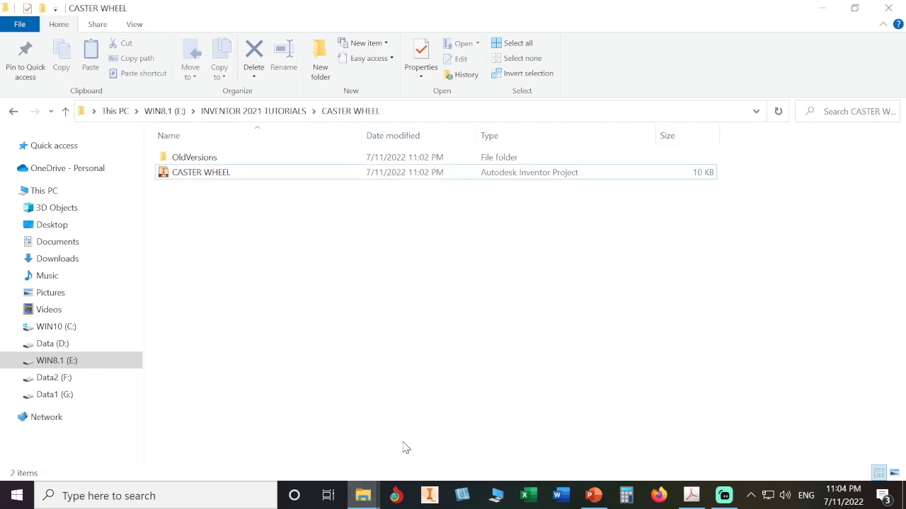
{"action": "double_click", "coordinate": [223, 174]}
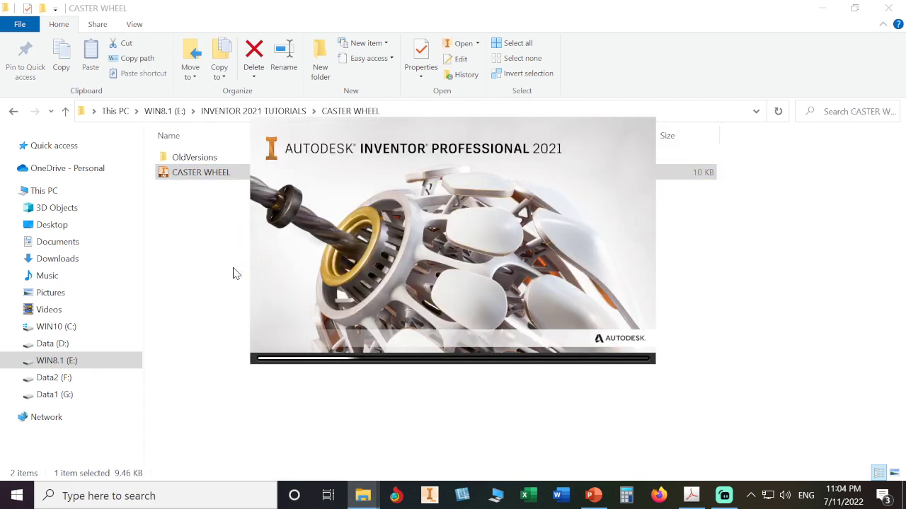